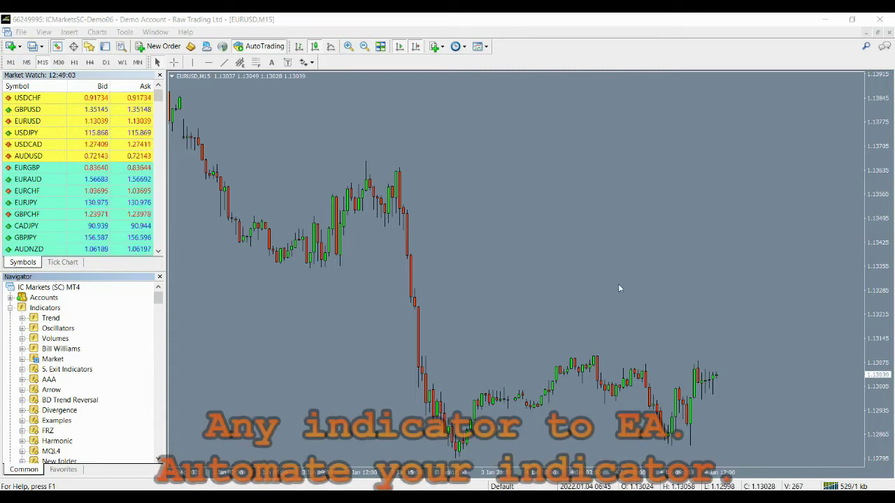
- Open the terminal's data folder from the File menu
{"action": "left_click", "coordinate": [21, 32]}
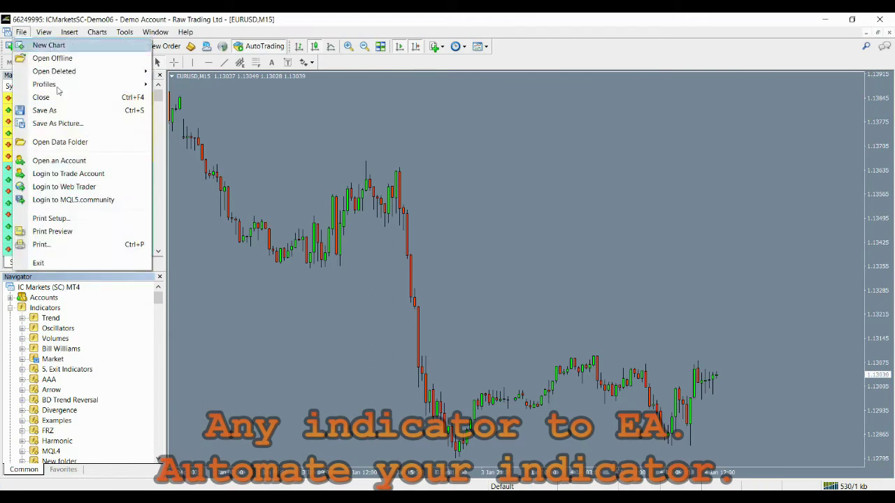
{"action": "left_click", "coordinate": [82, 142]}
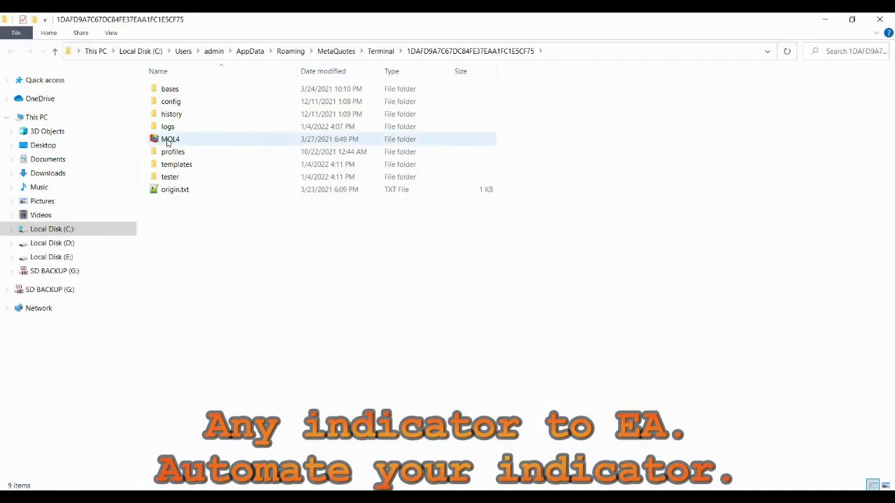
- Check that the FRZ Indicator Automater EA file is in MQL4\Experts
{"action": "double_click", "coordinate": [168, 140]}
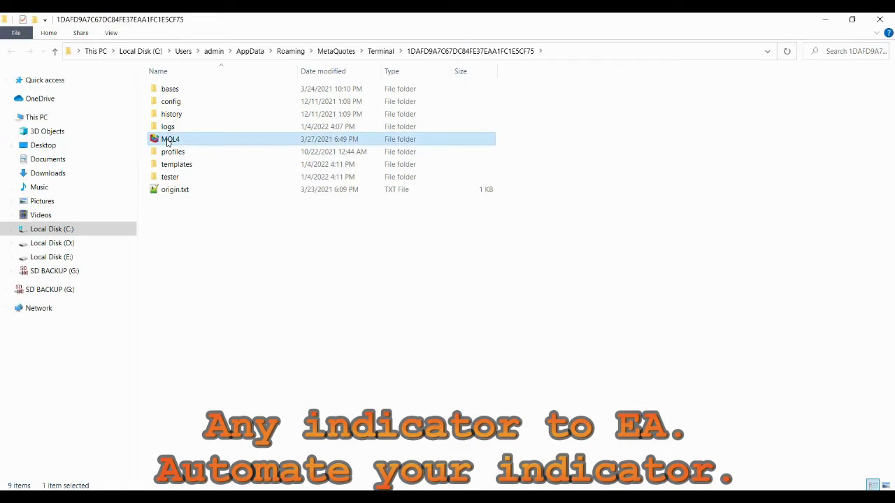
{"action": "double_click", "coordinate": [179, 89]}
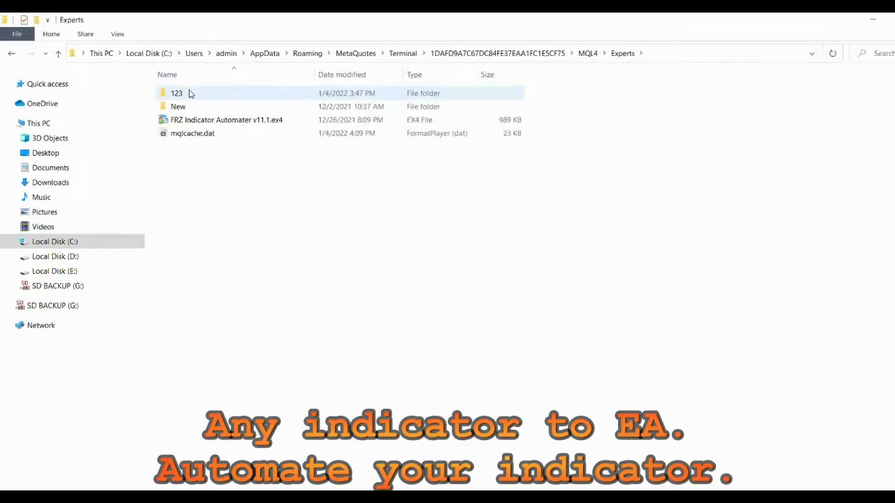
{"action": "left_click", "coordinate": [233, 119]}
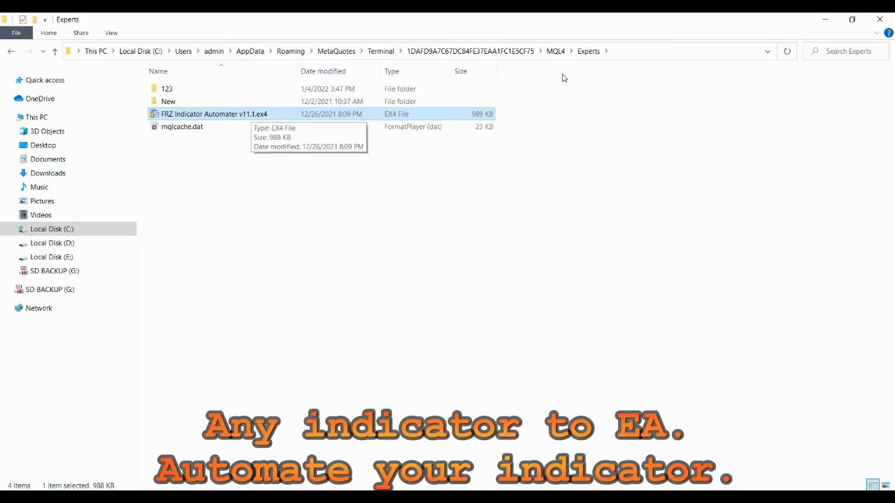
- Find and select Super Arrow Indicator.ex4 in the MQL4\Indicators folder
{"action": "left_click", "coordinate": [556, 51]}
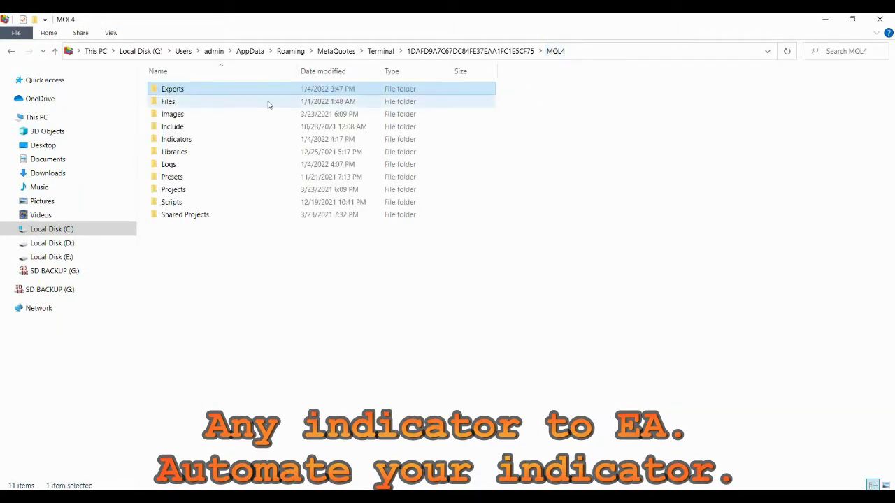
{"action": "double_click", "coordinate": [198, 139]}
{"action": "scroll", "coordinate": [234, 299], "scroll_direction": "down", "scroll_amount": 20}
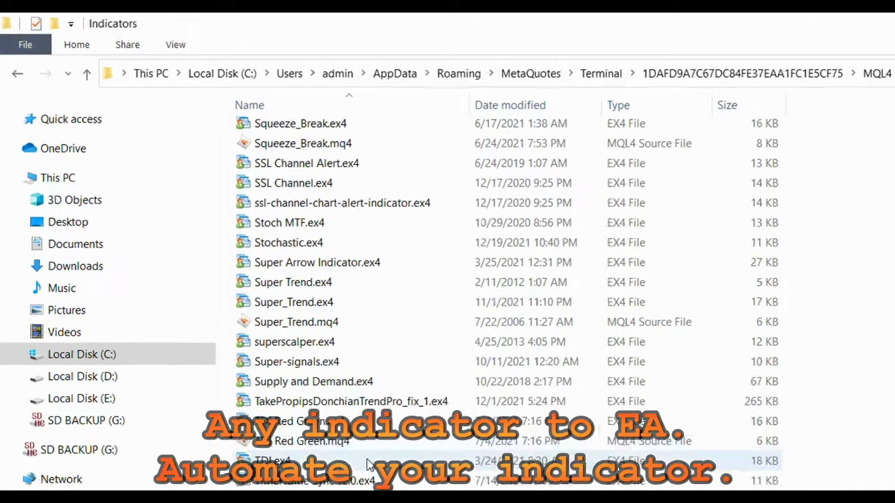
{"action": "left_click", "coordinate": [386, 267]}
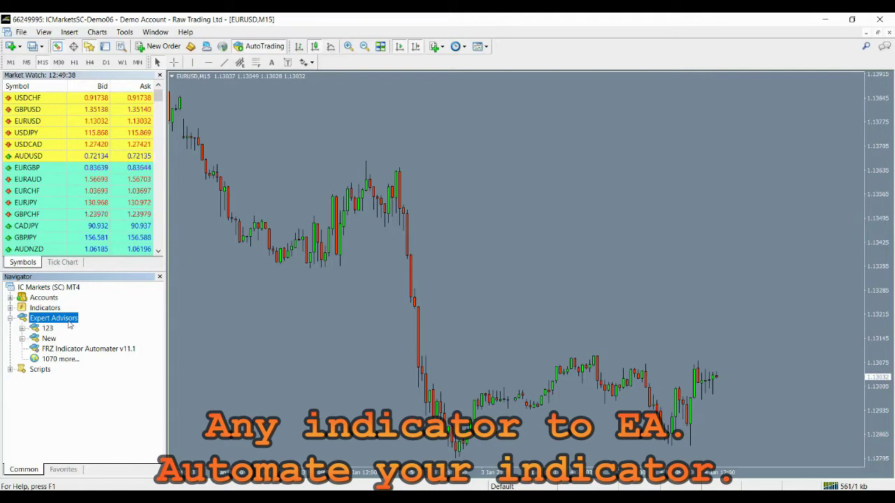
- Refresh the Navigator's program lists and expand the Indicators folder
{"action": "right_click", "coordinate": [70, 323]}
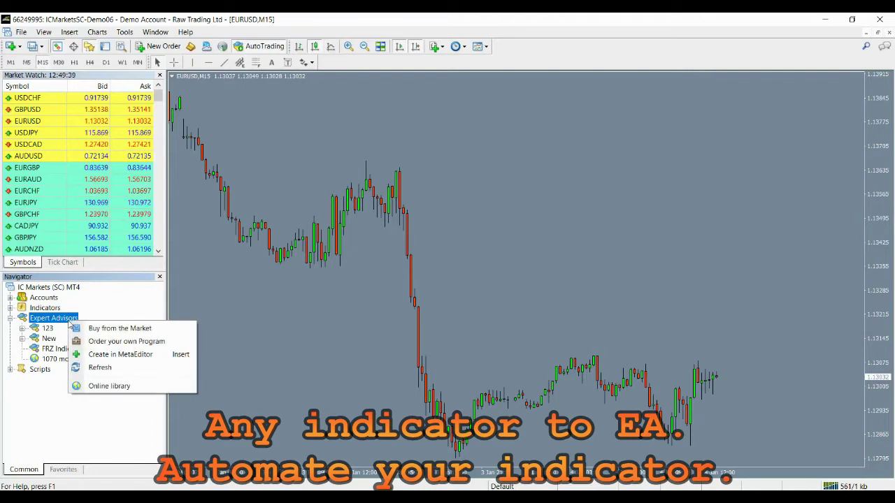
{"action": "left_click", "coordinate": [174, 370]}
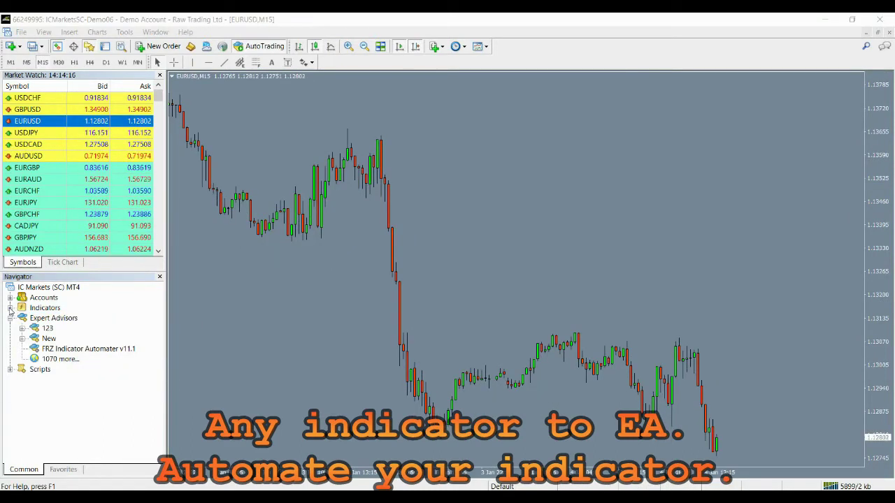
{"action": "left_click", "coordinate": [10, 308]}
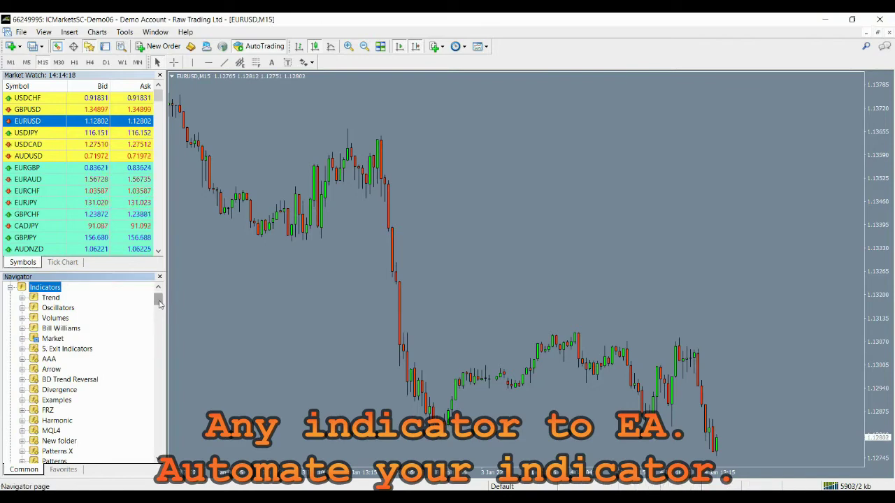
{"action": "left_click_drag", "start_coordinate": [159, 303], "coordinate": [159, 423]}
- Attach Super Arrow Indicator to the EURUSD M15 chart so its arrows appear
{"action": "left_click", "coordinate": [89, 330]}
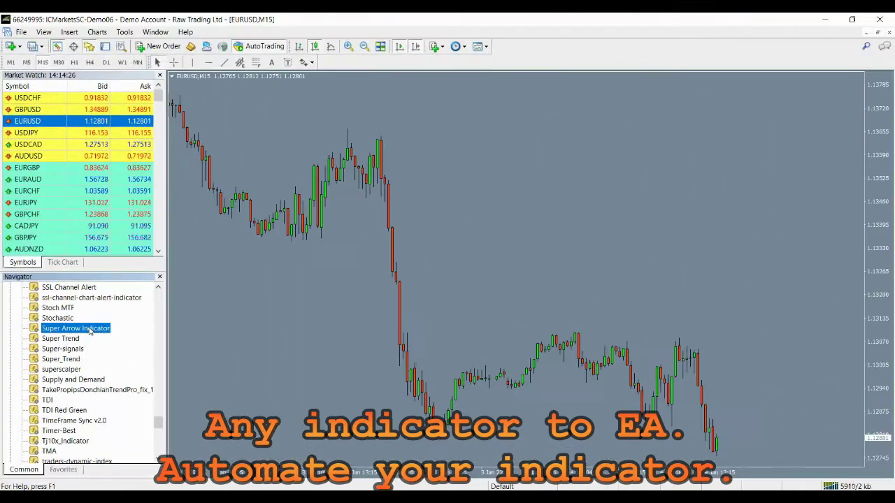
{"action": "double_click", "coordinate": [90, 330]}
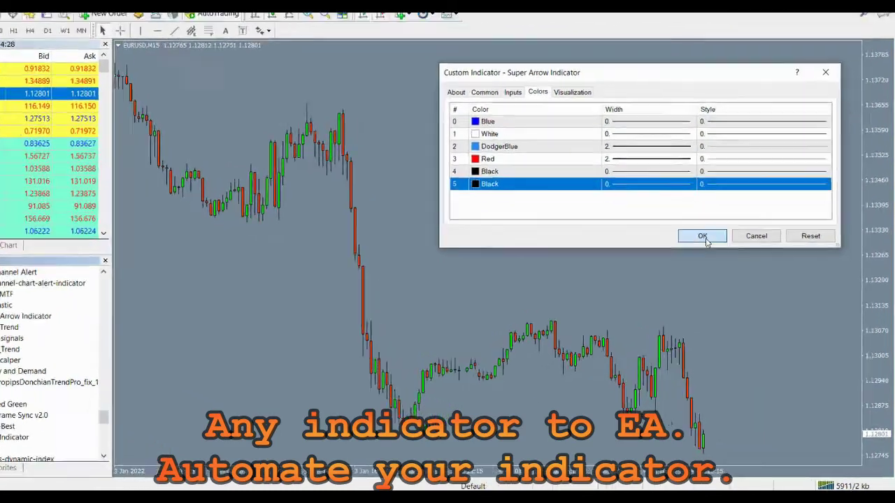
{"action": "left_click", "coordinate": [702, 236]}
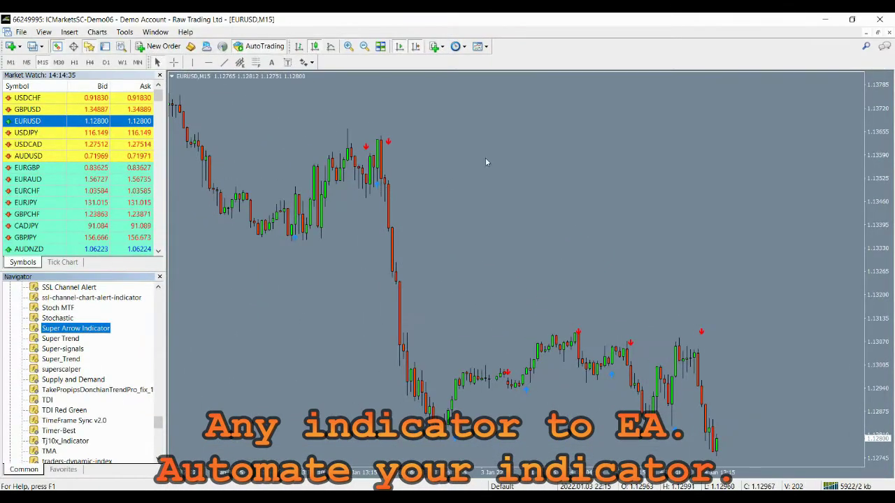
{"action": "right_click", "coordinate": [453, 139]}
{"action": "left_click", "coordinate": [506, 205]}
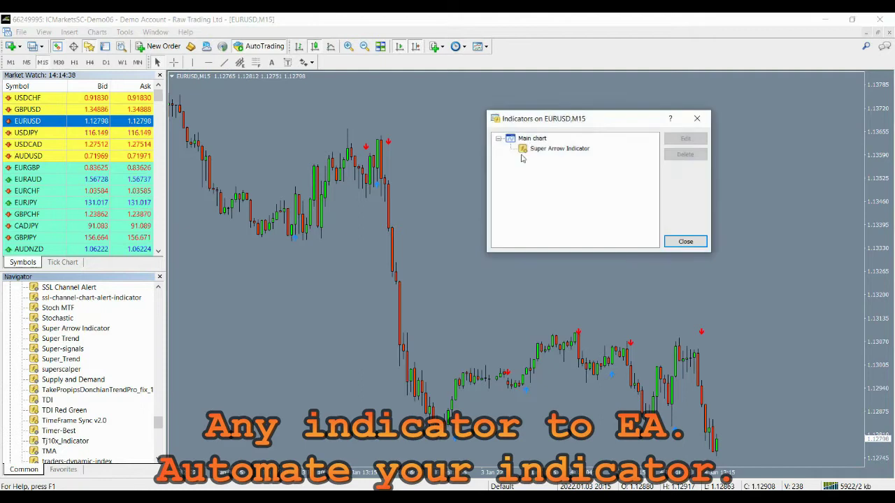
{"action": "double_click", "coordinate": [560, 150]}
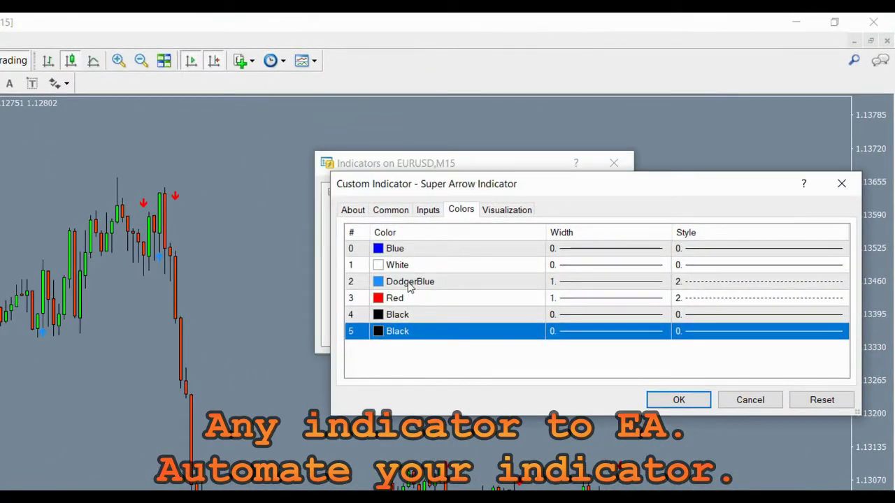
{"action": "left_click", "coordinate": [411, 286]}
{"action": "left_click", "coordinate": [442, 301]}
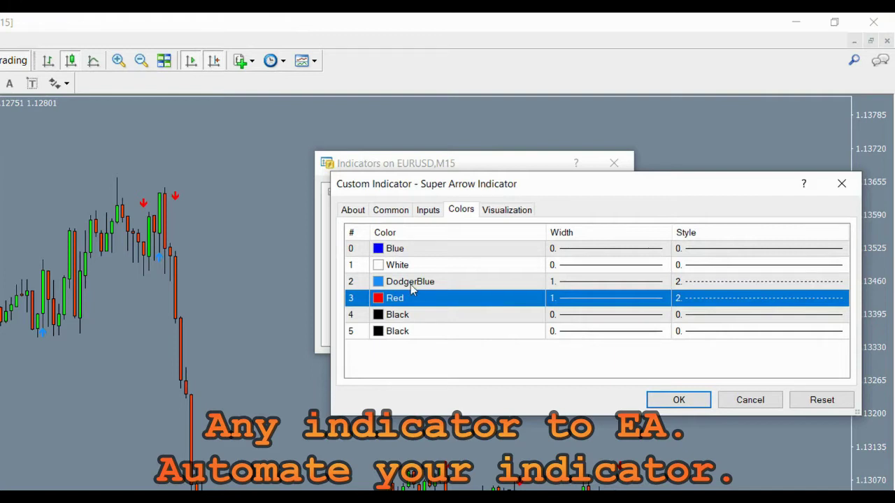
{"action": "left_click", "coordinate": [412, 284]}
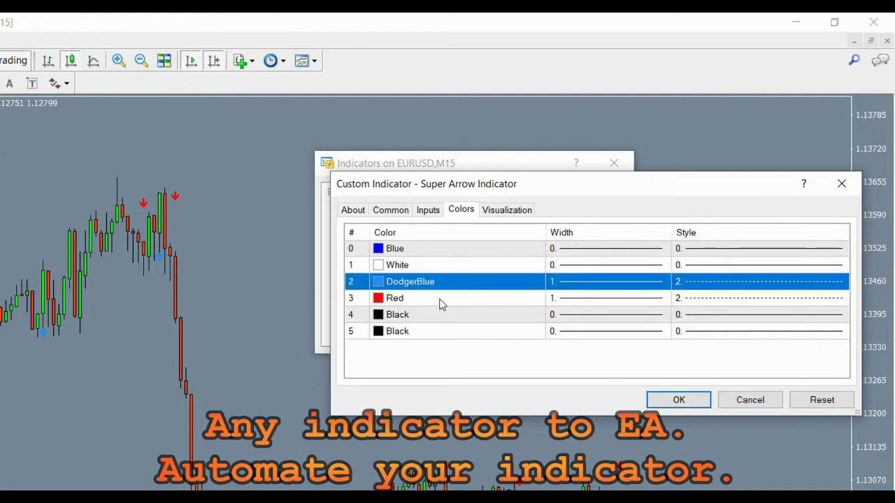
{"action": "left_click", "coordinate": [441, 303]}
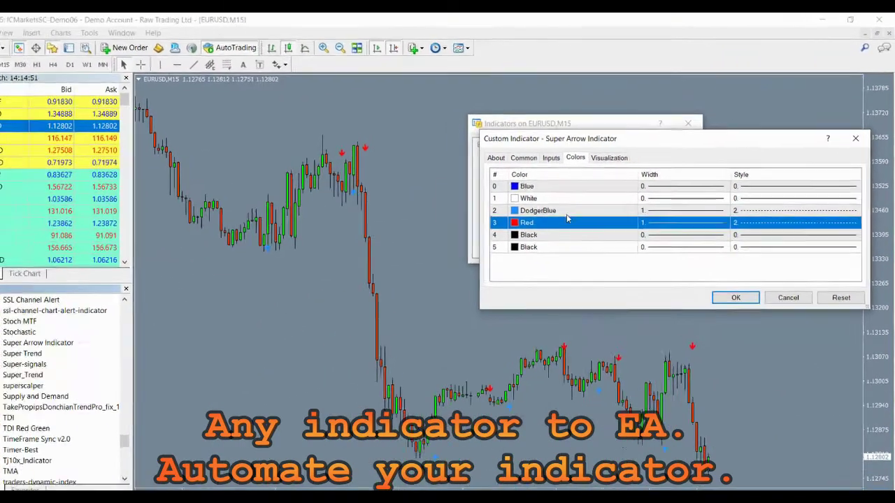
{"action": "left_click", "coordinate": [435, 282]}
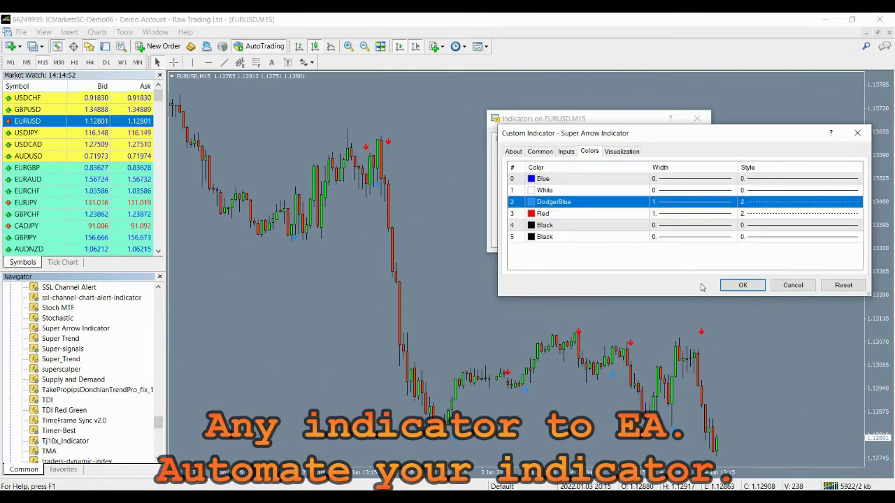
{"action": "left_click", "coordinate": [742, 285]}
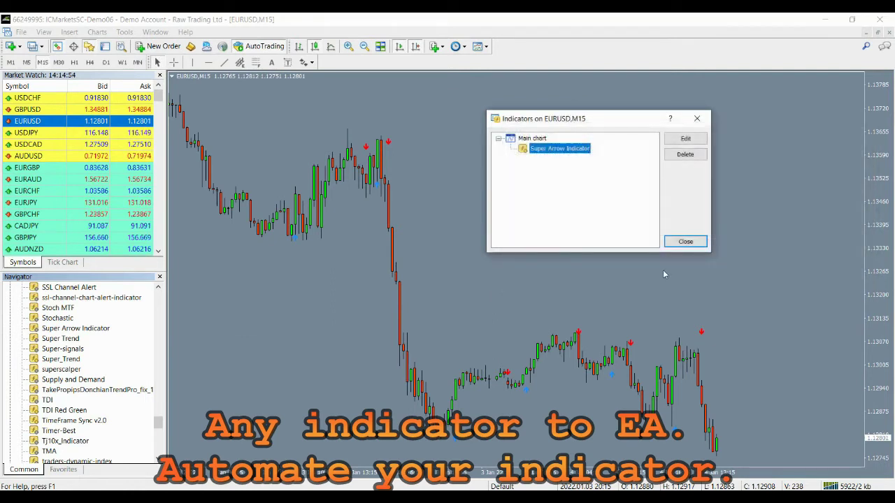
{"action": "left_click", "coordinate": [687, 242]}
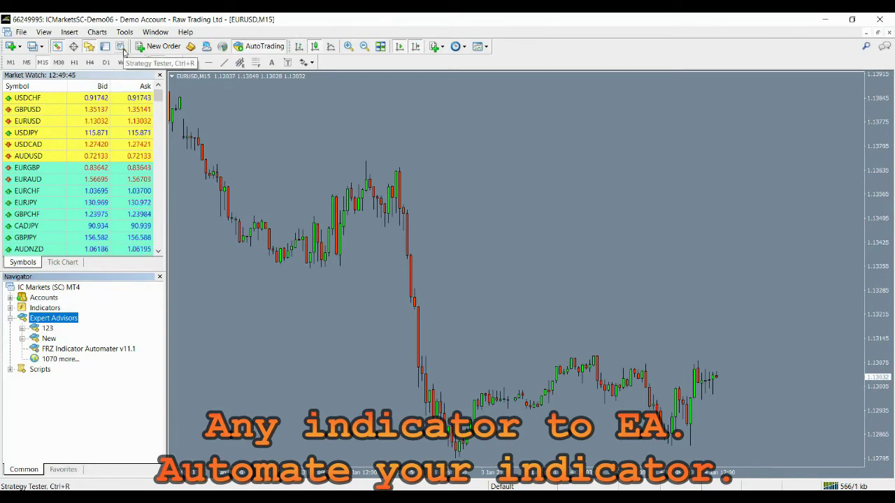
- In the Strategy Tester, keep Expert Advisor type and pick FRZ Indicator Automater v11.1.ex4
{"action": "left_click", "coordinate": [123, 49]}
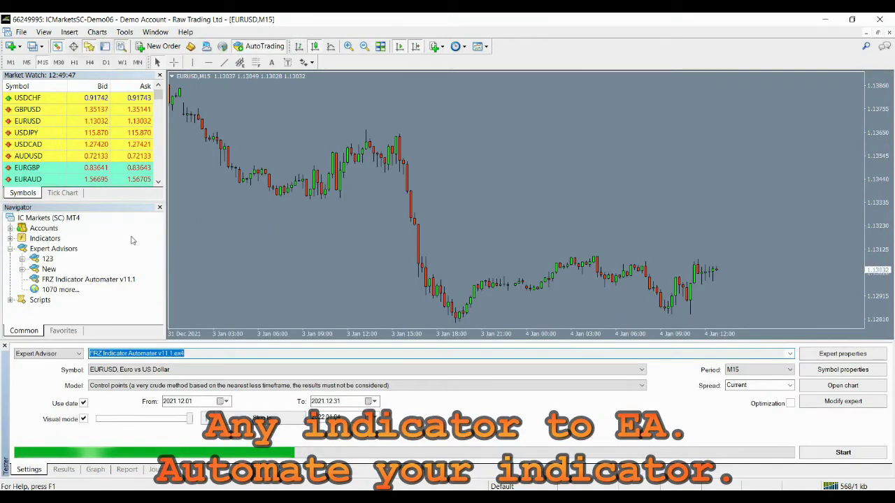
{"action": "left_click", "coordinate": [60, 354]}
{"action": "left_click", "coordinate": [59, 359]}
{"action": "key", "text": "ctrl+c"}
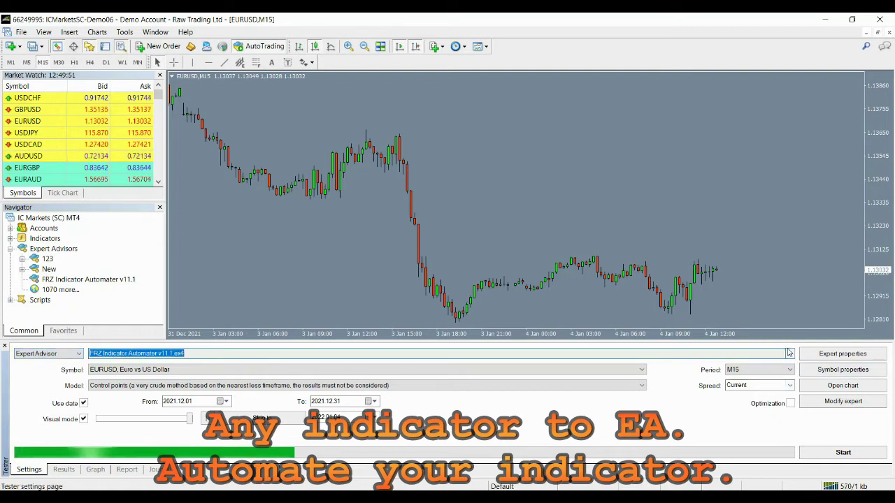
{"action": "left_click", "coordinate": [790, 354]}
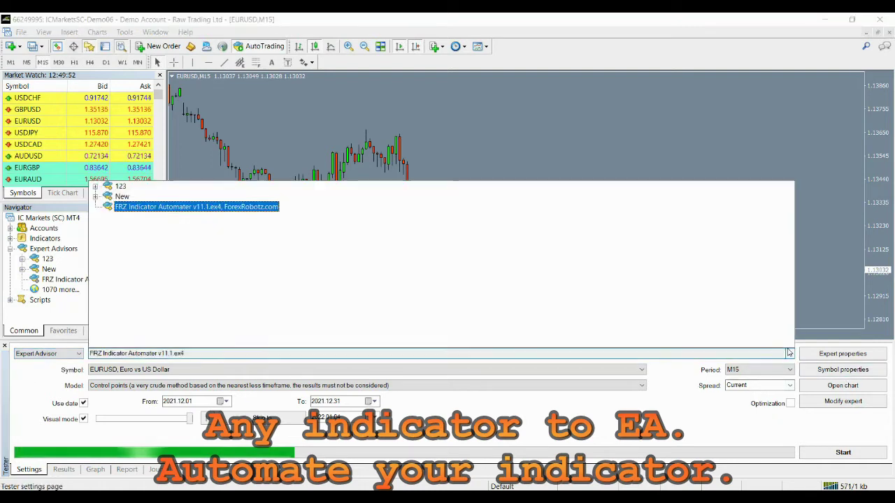
{"action": "left_click", "coordinate": [237, 212]}
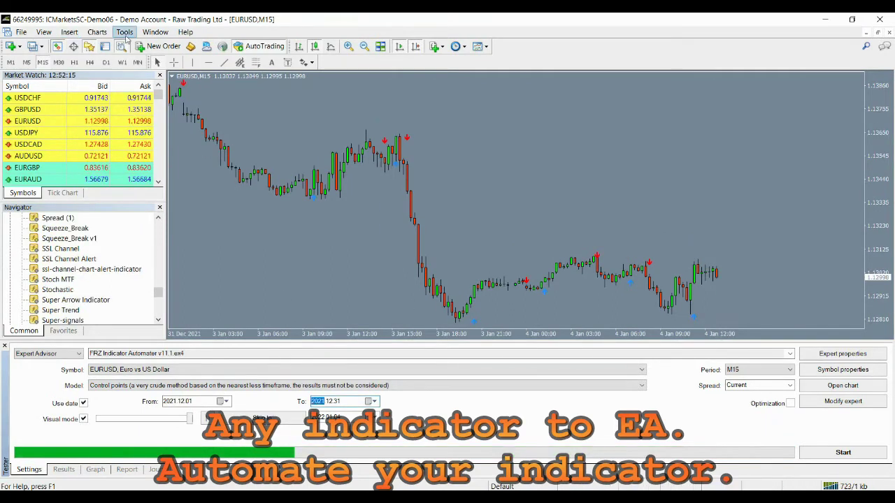
{"action": "left_click", "coordinate": [125, 32]}
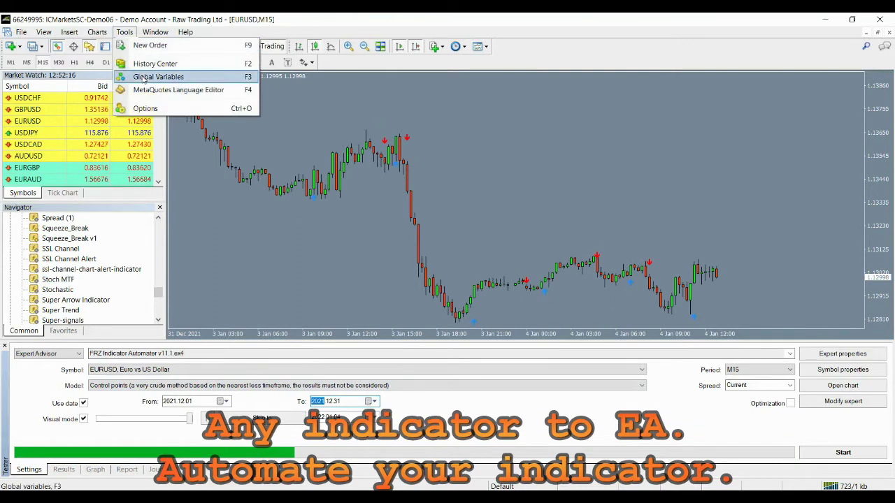
{"action": "left_click", "coordinate": [163, 59]}
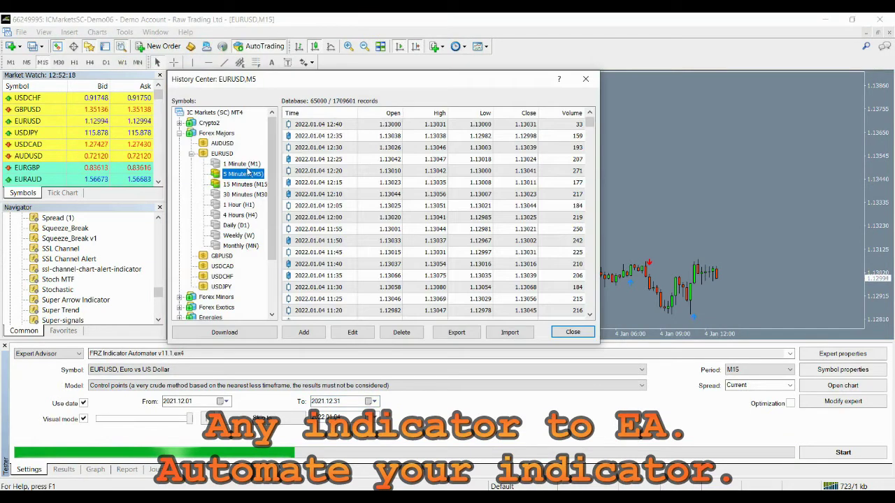
{"action": "left_click", "coordinate": [241, 184]}
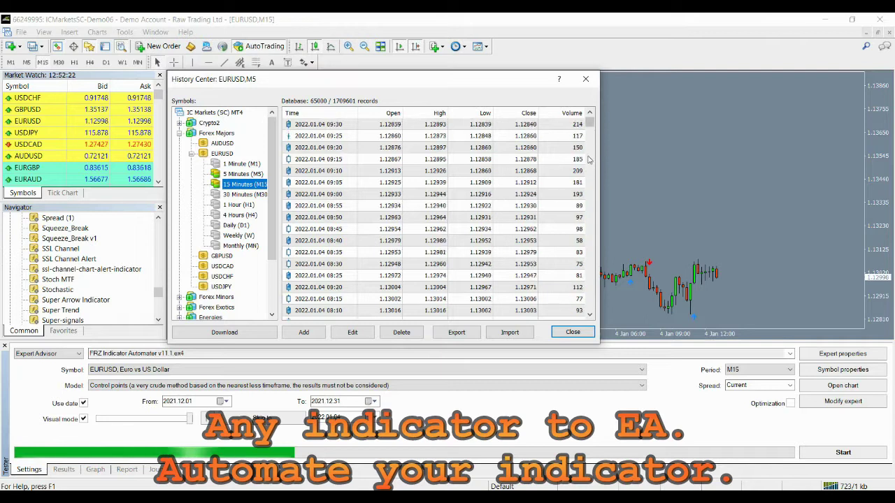
{"action": "left_click_drag", "start_coordinate": [589, 122], "coordinate": [586, 326]}
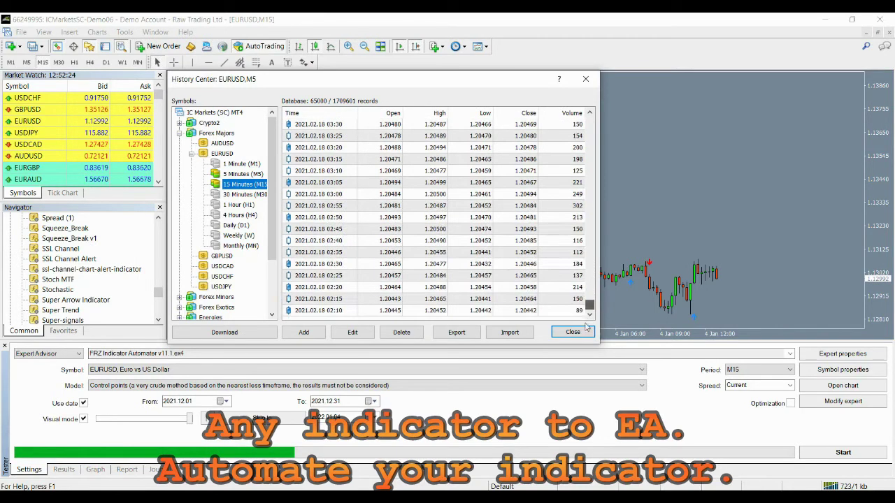
{"action": "left_click_drag", "start_coordinate": [589, 287], "coordinate": [583, 243]}
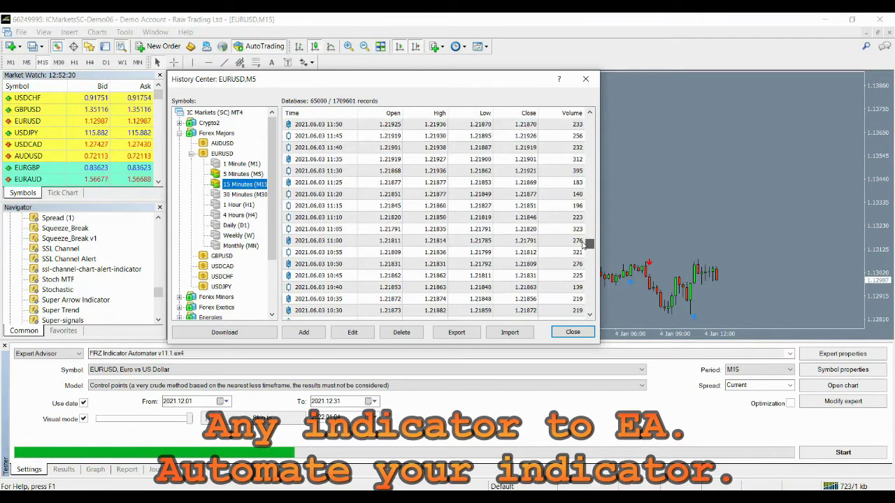
{"action": "left_click", "coordinate": [573, 332]}
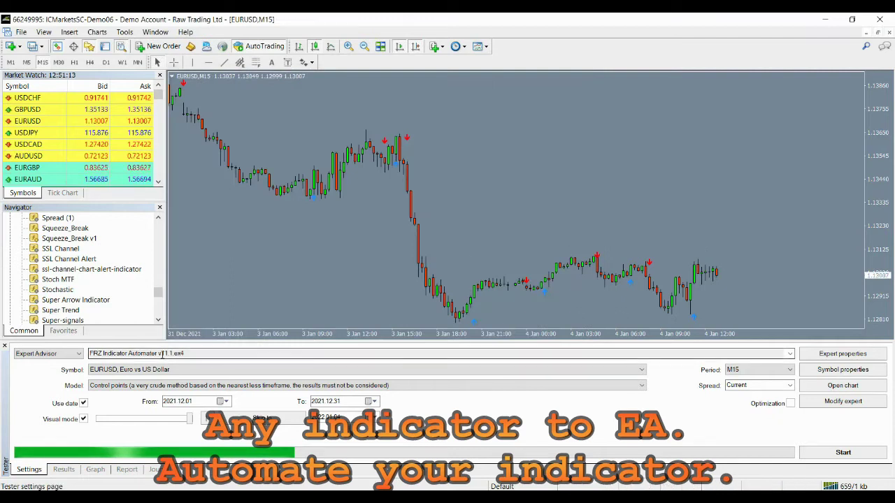
- Copy the FRZ Indicator Automater EA name from the tester's advisor field
{"action": "left_click", "coordinate": [163, 354]}
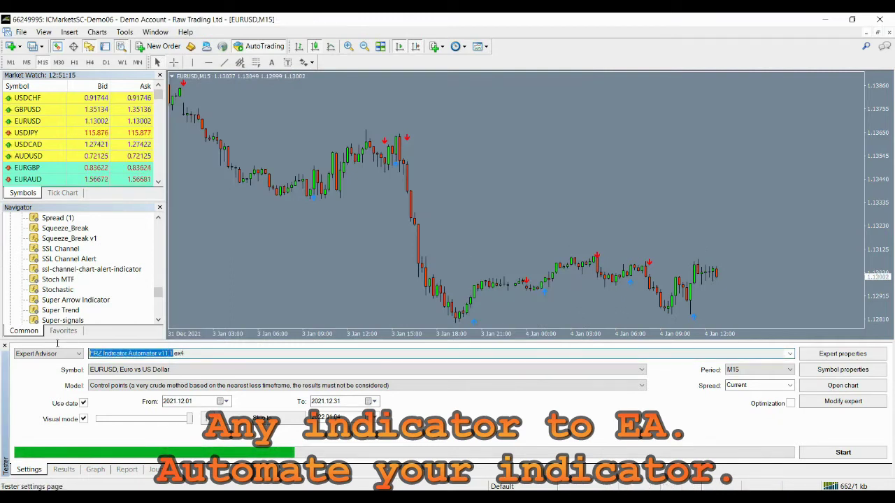
{"action": "right_click", "coordinate": [125, 354]}
{"action": "left_click", "coordinate": [143, 359]}
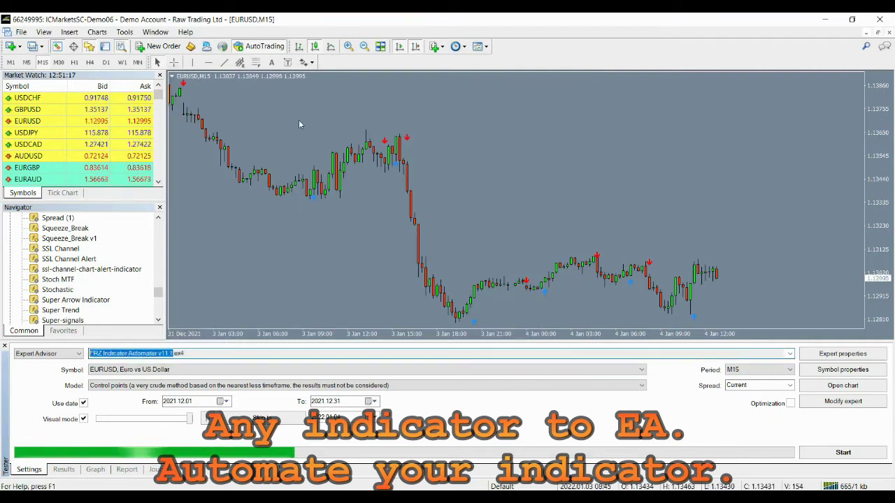
- Save the chart setup as a template named with the copied EA name
{"action": "right_click", "coordinate": [299, 125]}
{"action": "mouse_move", "coordinate": [377, 229]}
{"action": "left_click", "coordinate": [443, 230]}
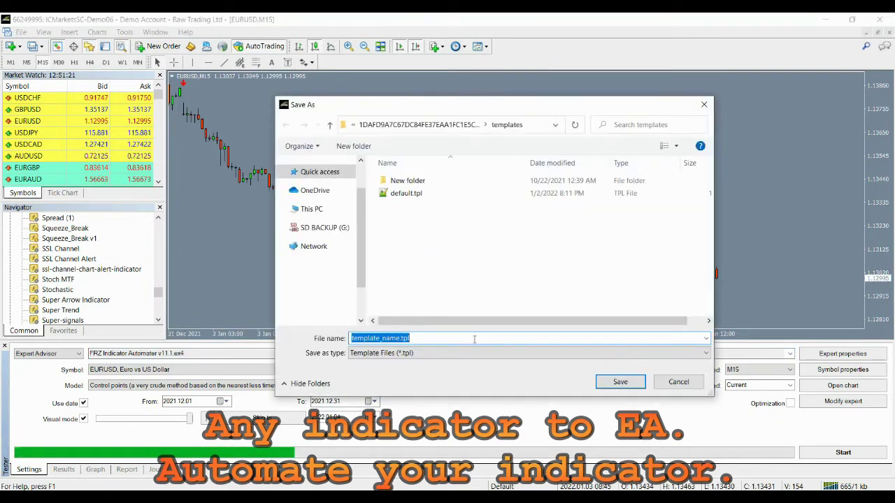
{"action": "key", "text": "ctrl+v"}
{"action": "left_click", "coordinate": [620, 384]}
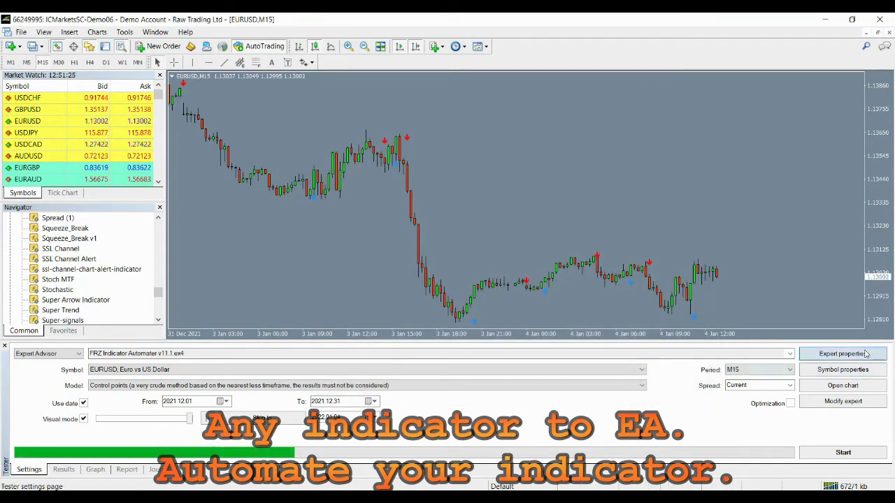
- Set the EA's Primary Signal Indicator Name to Super Arrow Indicator
{"action": "left_click", "coordinate": [865, 355]}
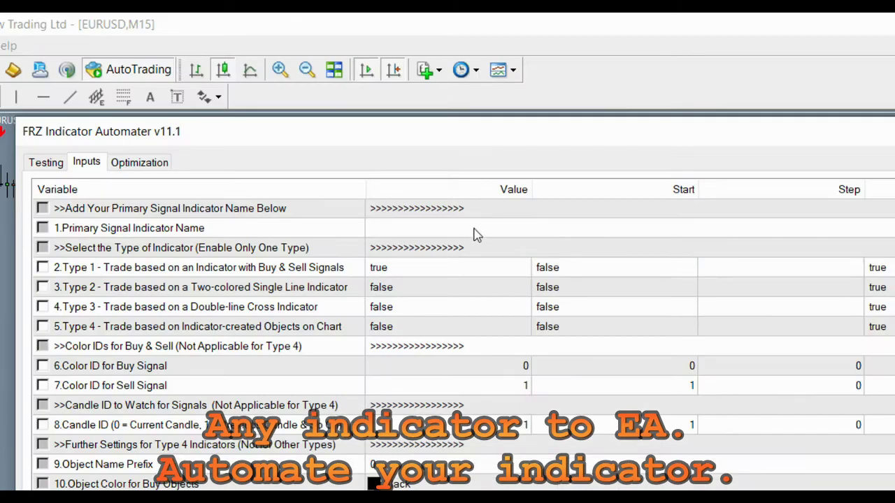
{"action": "left_click", "coordinate": [114, 237]}
{"action": "left_click", "coordinate": [457, 233]}
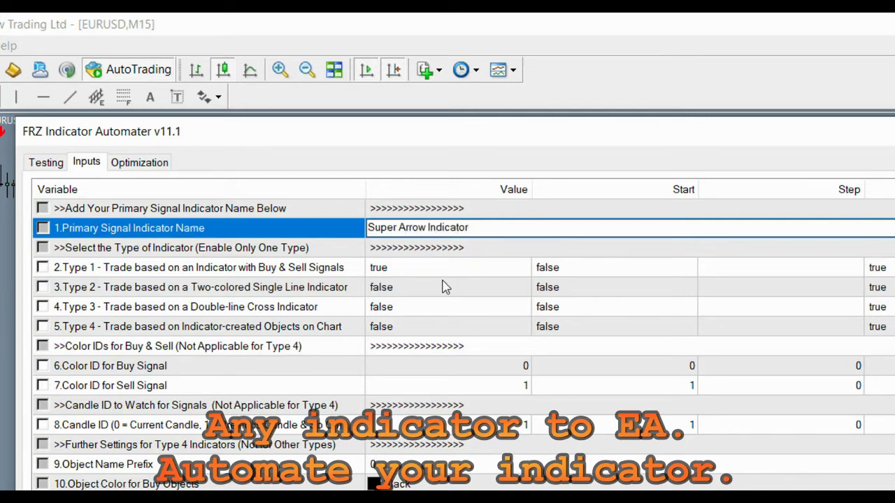
{"action": "left_click", "coordinate": [458, 249]}
{"action": "left_click", "coordinate": [453, 230]}
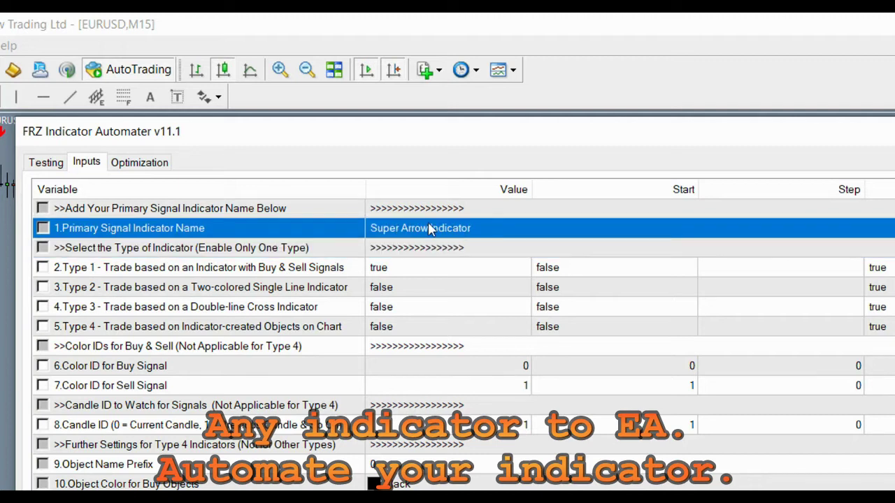
{"action": "left_click", "coordinate": [371, 231]}
{"action": "left_click", "coordinate": [370, 229]}
{"action": "type", "text": "Market/"}
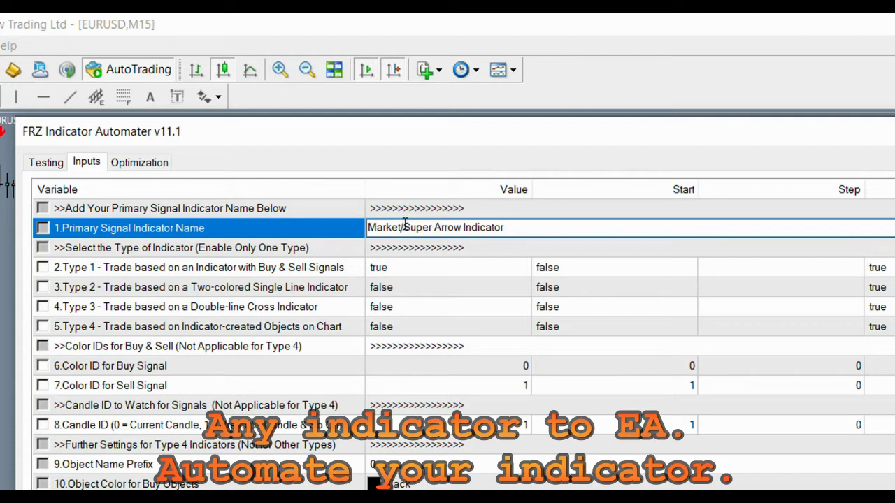
{"action": "left_click_drag", "start_coordinate": [404, 223], "coordinate": [369, 224]}
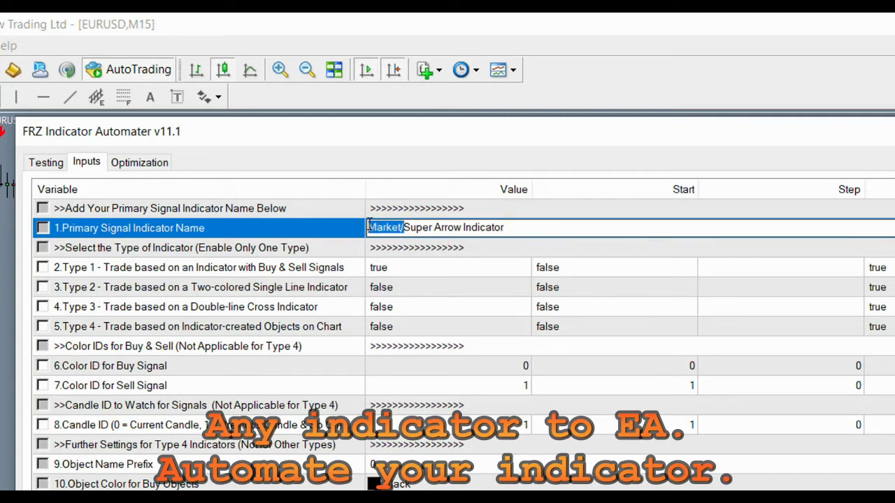
{"action": "key", "text": "BackSpace"}
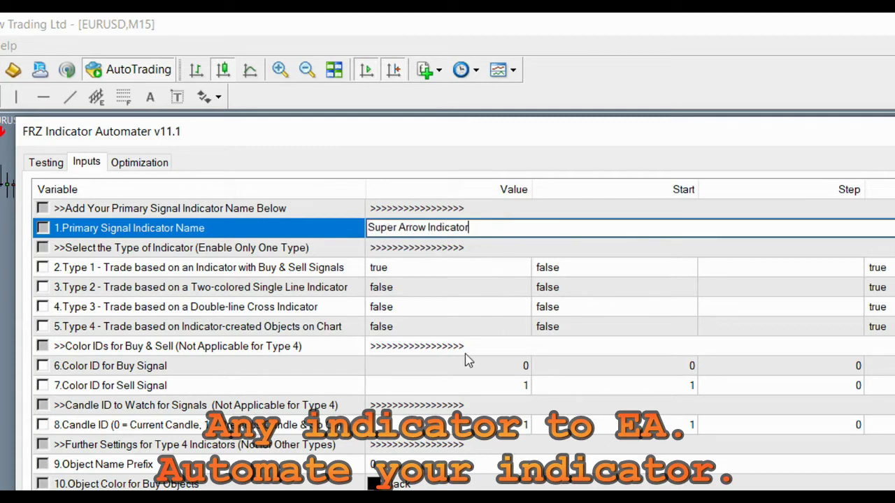
{"action": "left_click", "coordinate": [472, 371]}
- Set Color ID for Buy Signal to 2 and Color ID for Sell Signal to 3
{"action": "left_click", "coordinate": [463, 386]}
{"action": "left_click", "coordinate": [452, 370]}
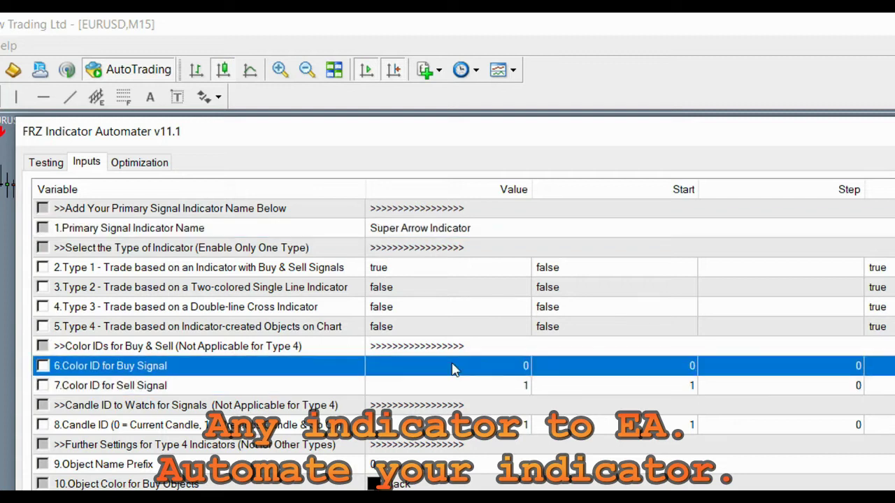
{"action": "left_click", "coordinate": [516, 367]}
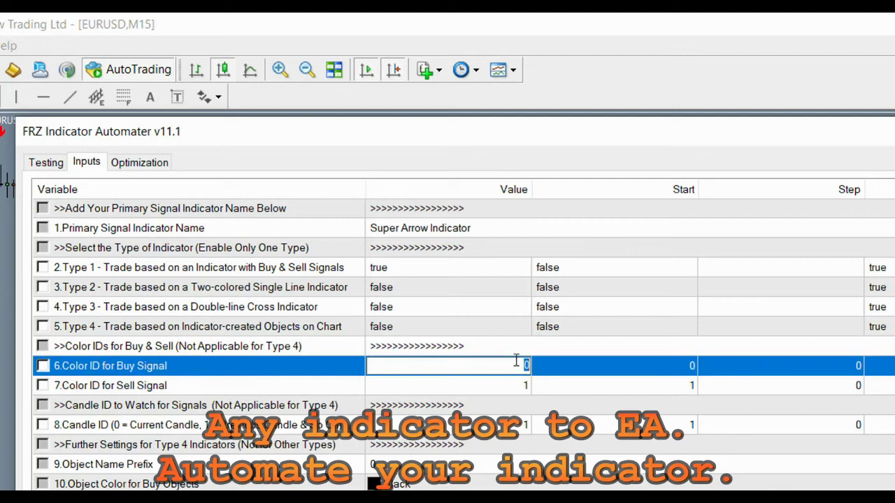
{"action": "left_click", "coordinate": [490, 386]}
{"action": "left_click", "coordinate": [488, 383]}
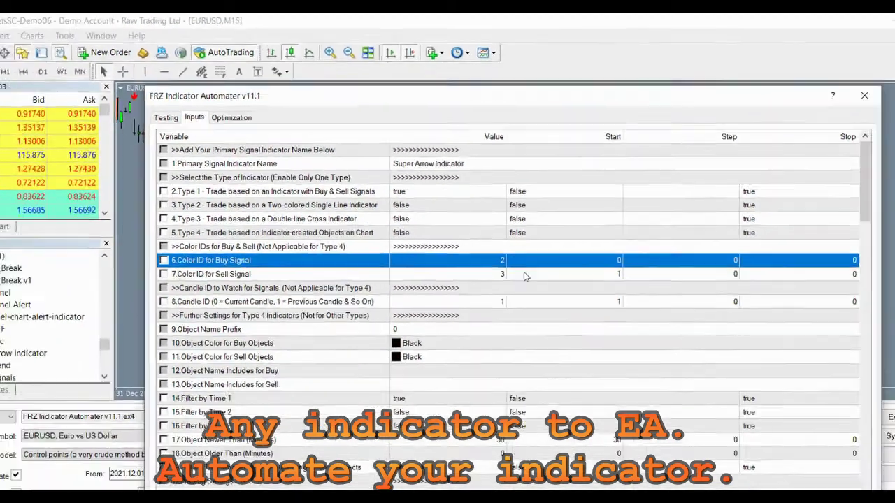
{"action": "left_click", "coordinate": [581, 384]}
- Apply the EA inputs and start the visual backtest on EURUSD M15
{"action": "left_click", "coordinate": [682, 455]}
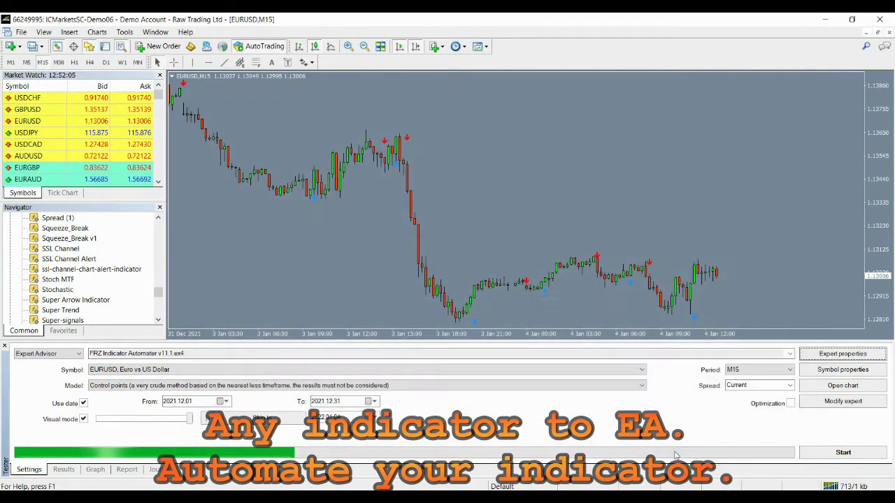
{"action": "left_click", "coordinate": [852, 456]}
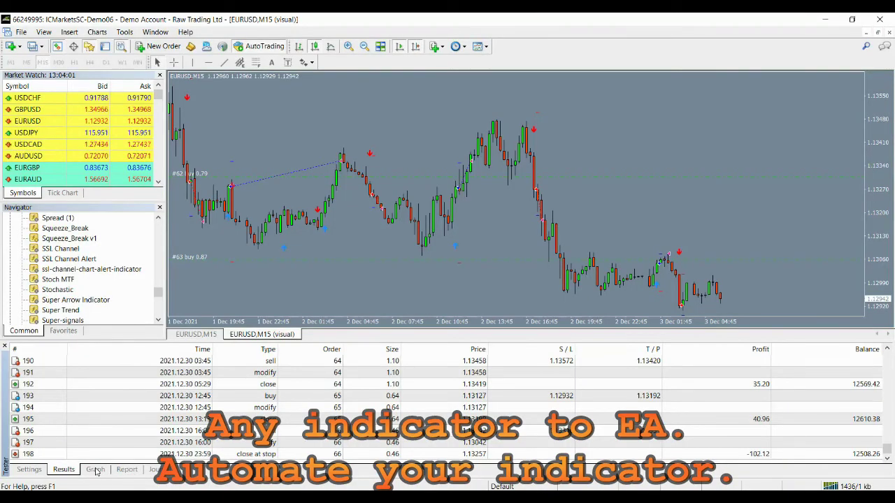
- Check the balance graph and report (66 trades, 2508.26 net profit), then return to Settings
{"action": "left_click", "coordinate": [97, 470]}
{"action": "left_click", "coordinate": [126, 470]}
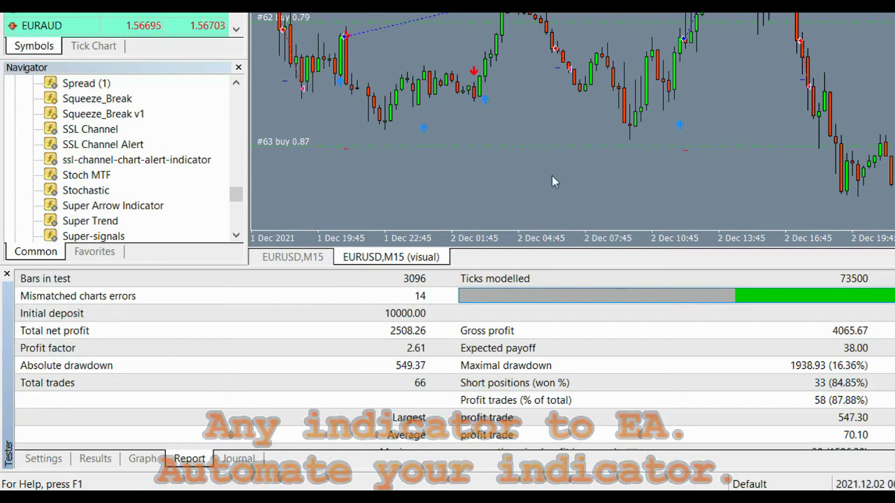
{"action": "left_click", "coordinate": [56, 463]}
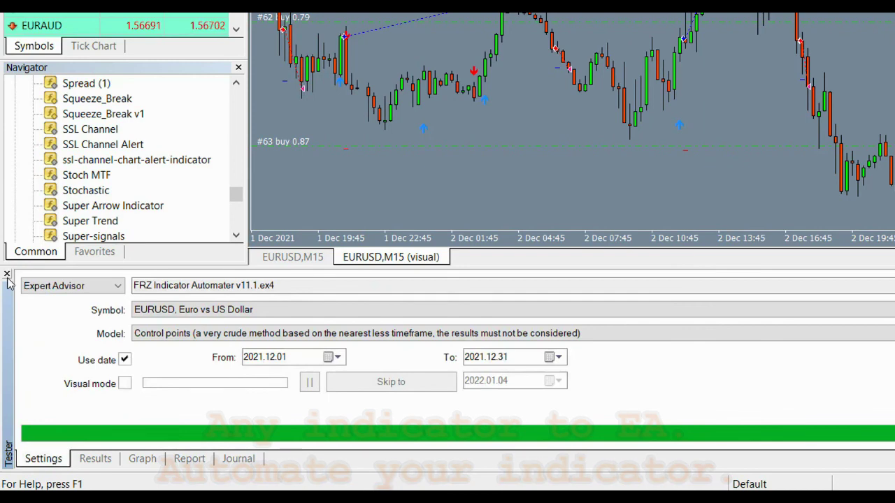